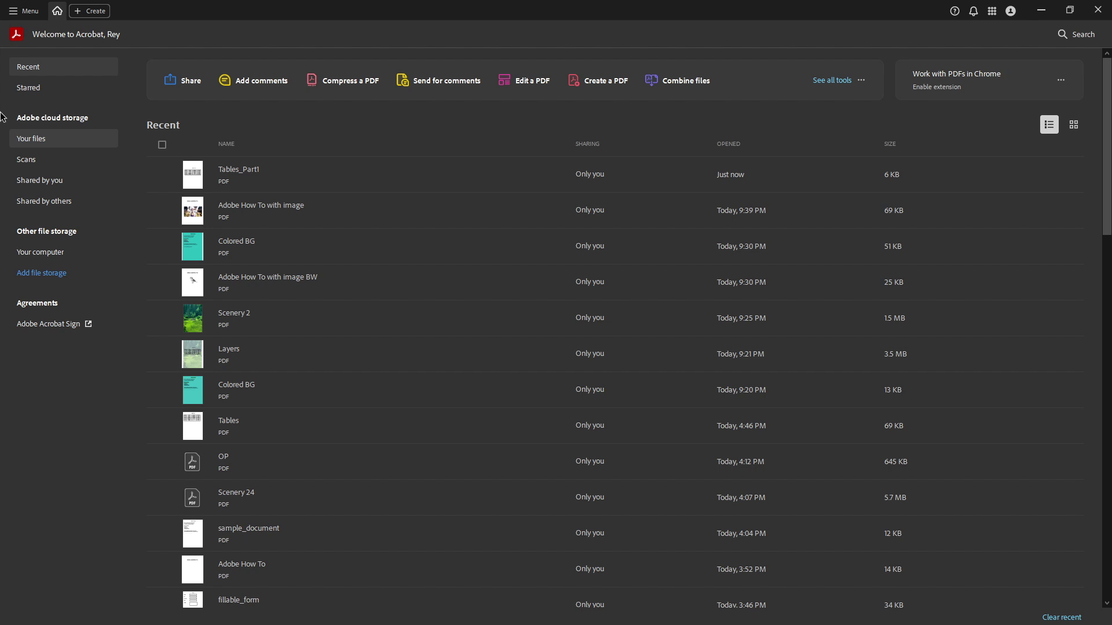
- Open the Tables_Part1 PDF from the files folder via Menu > Open
{"action": "left_click", "coordinate": [26, 10]}
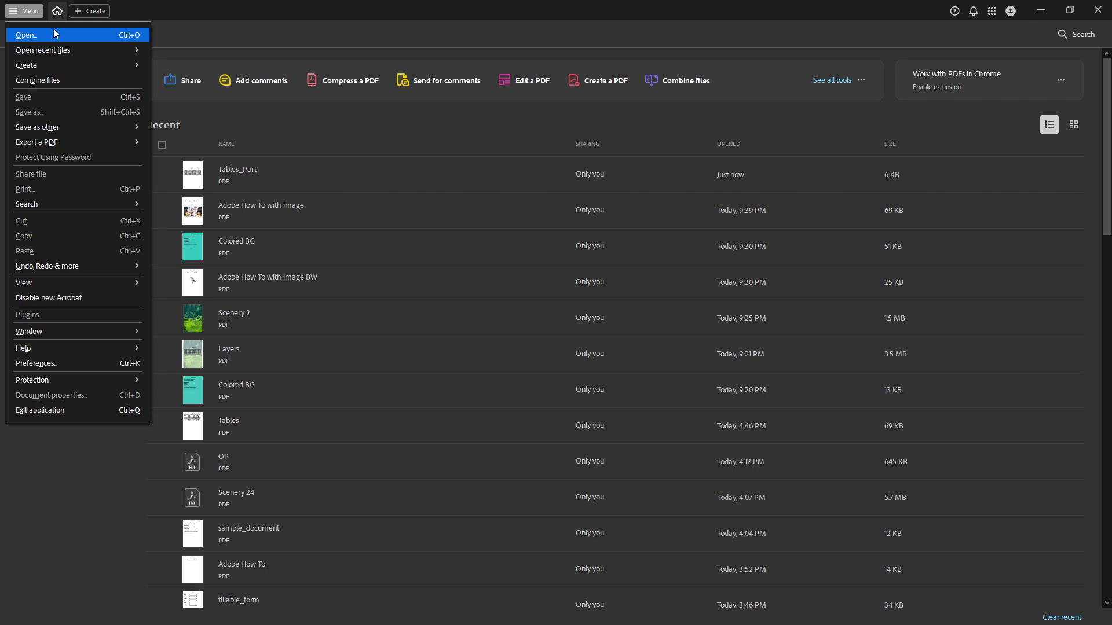
{"action": "left_click", "coordinate": [53, 34]}
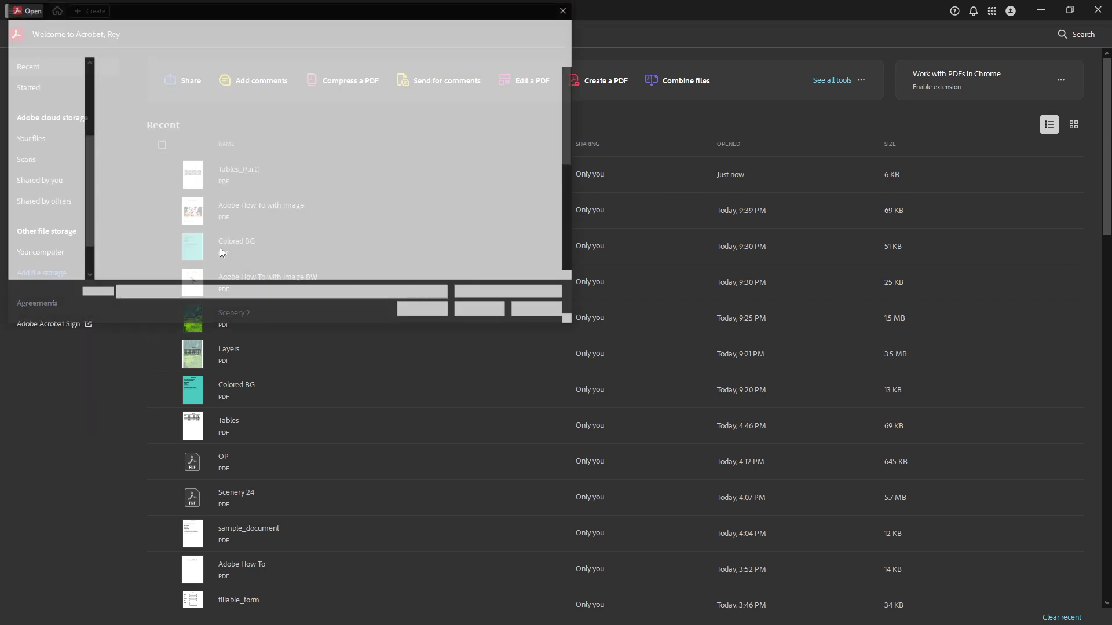
{"action": "scroll", "coordinate": [301, 215], "scroll_direction": "down", "scroll_amount": 1}
{"action": "scroll", "coordinate": [300, 215], "scroll_direction": "down", "scroll_amount": 2}
{"action": "scroll", "coordinate": [261, 221], "scroll_direction": "down", "scroll_amount": 2}
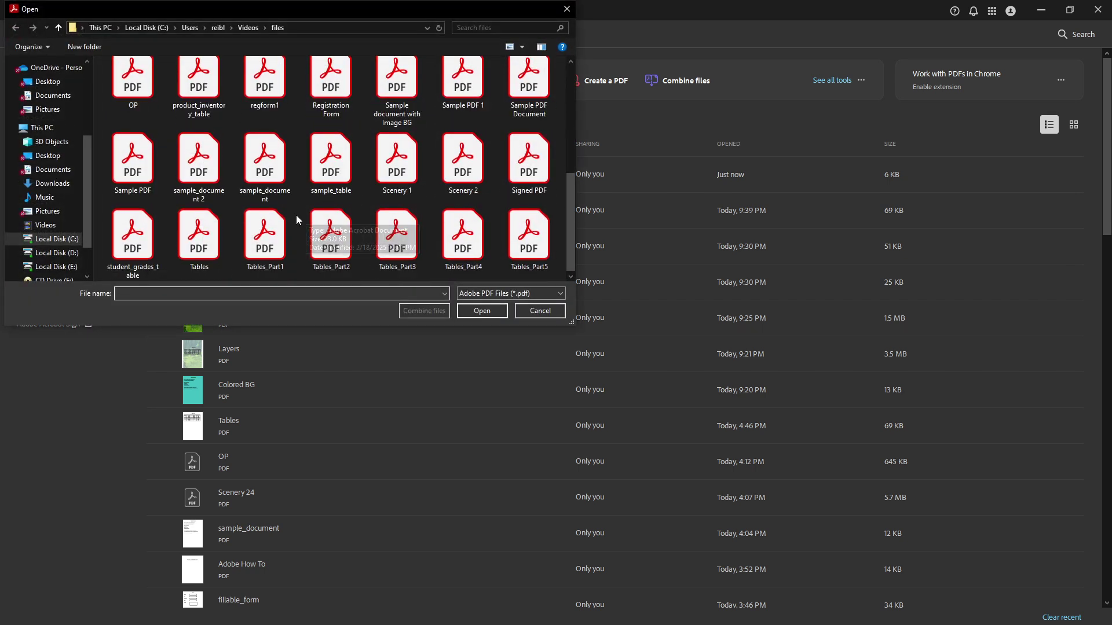
{"action": "left_click", "coordinate": [284, 239]}
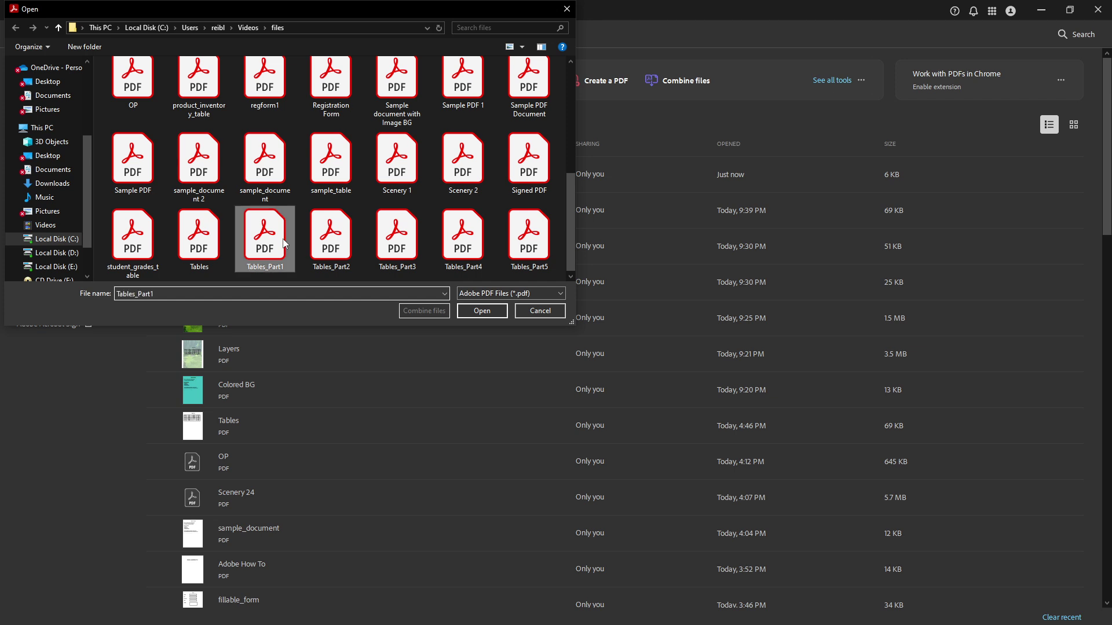
{"action": "left_click", "coordinate": [481, 311]}
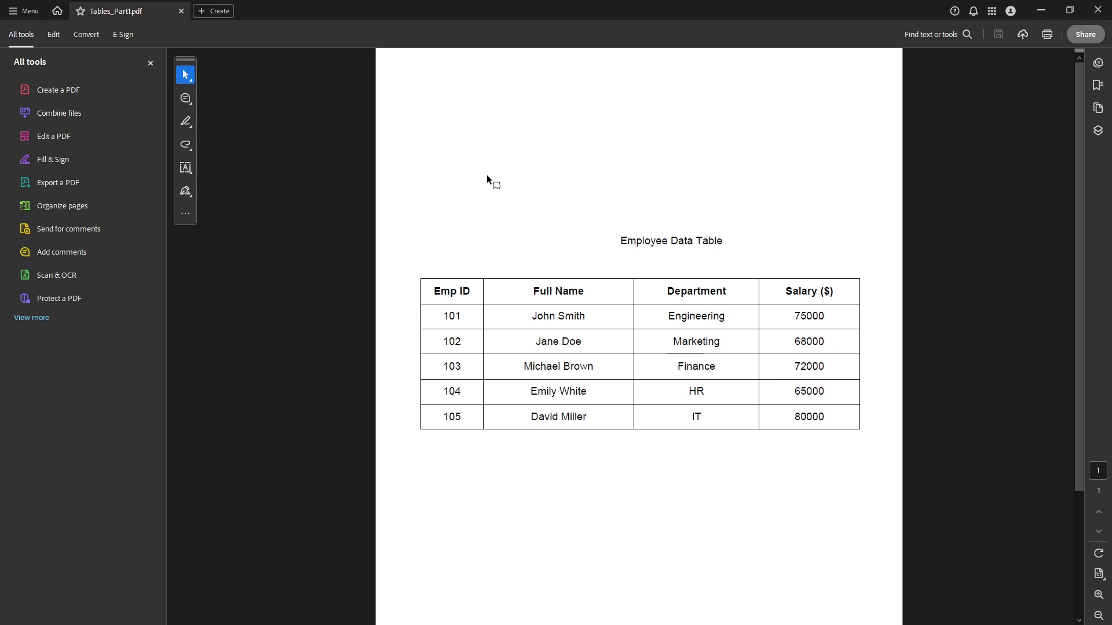
{"action": "right_click", "coordinate": [506, 201]}
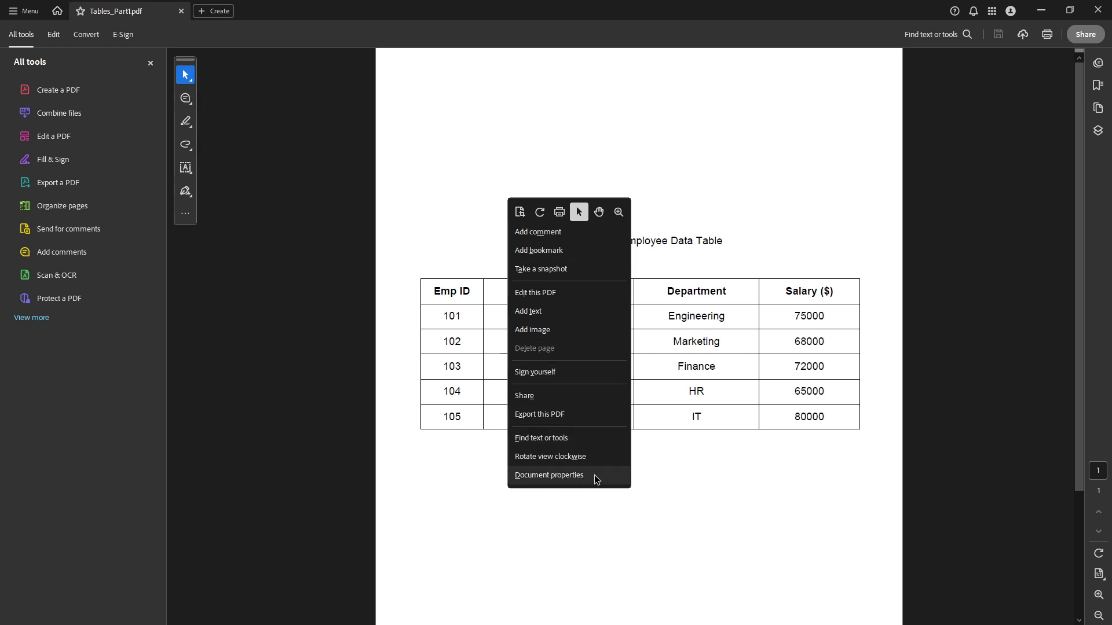
{"action": "key", "text": "Escape"}
{"action": "type", "text": "Empl"}
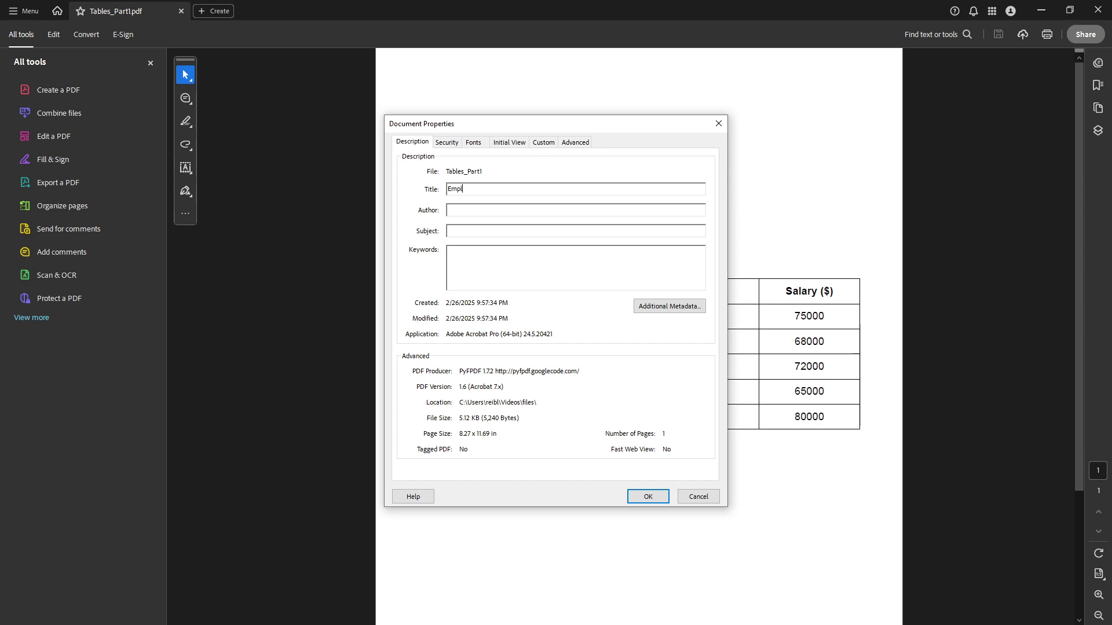
{"action": "type", "text": "o"}
{"action": "type", "text": "ta"}
{"action": "type", "text": "Table"}
- Confirm Document Properties so the tab reads 'Employee Data Table'
{"action": "left_click", "coordinate": [649, 496]}
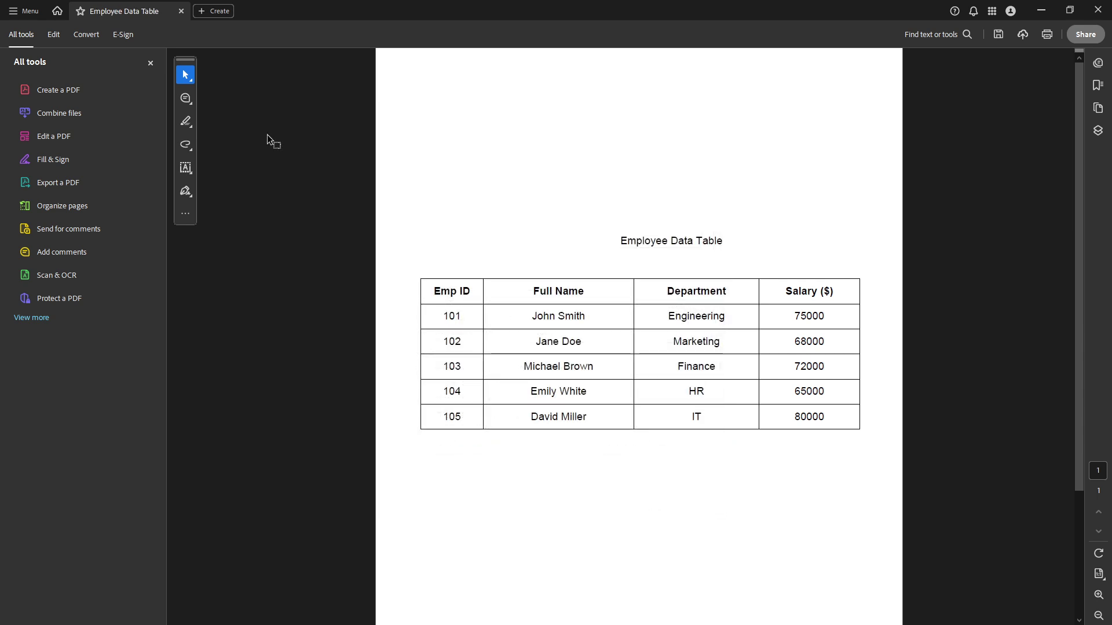